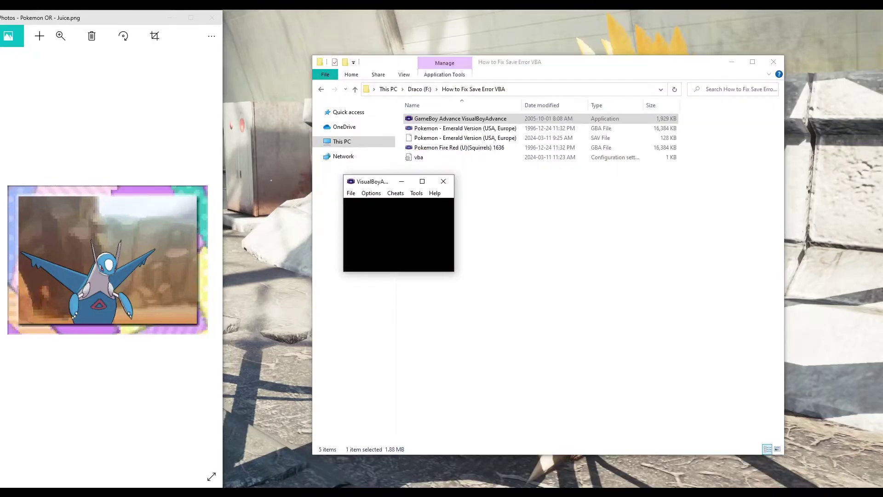
- Open the Pokemon Fire Red (U)(Squirrels) 1636 ROM in the emulator and start the game
{"action": "left_click", "coordinate": [351, 191]}
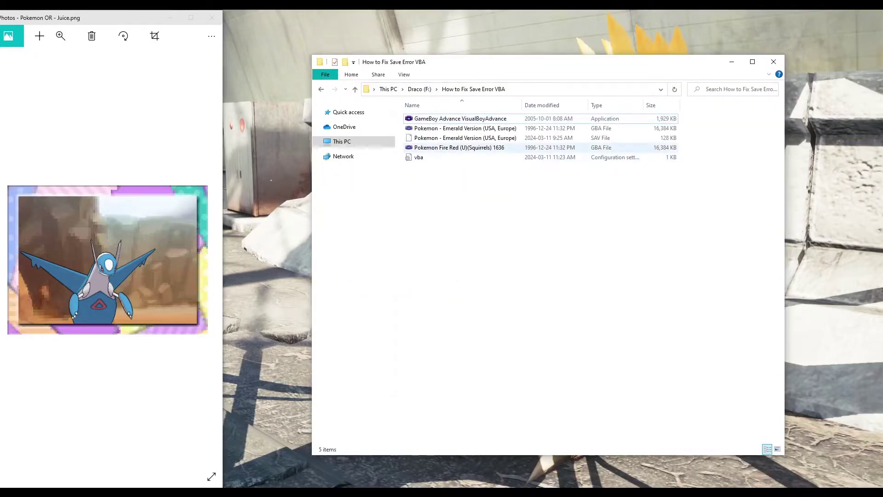
{"action": "double_click", "coordinate": [459, 147]}
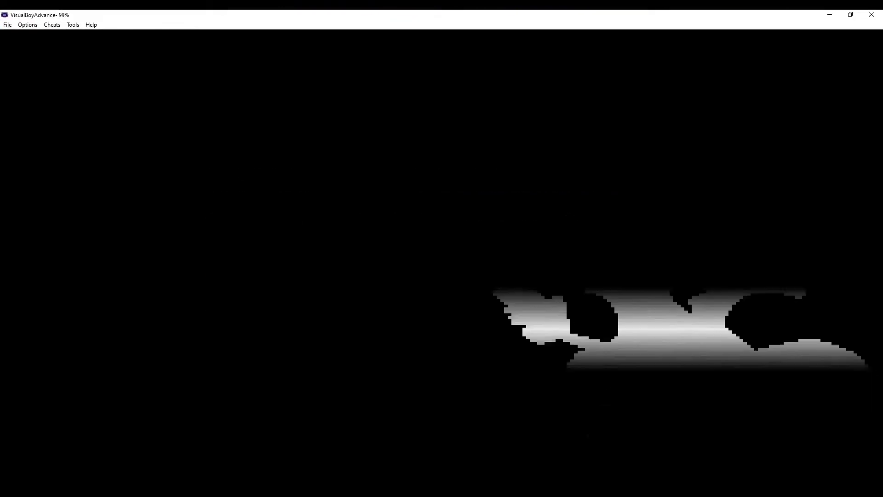
{"action": "key", "text": "Return"}
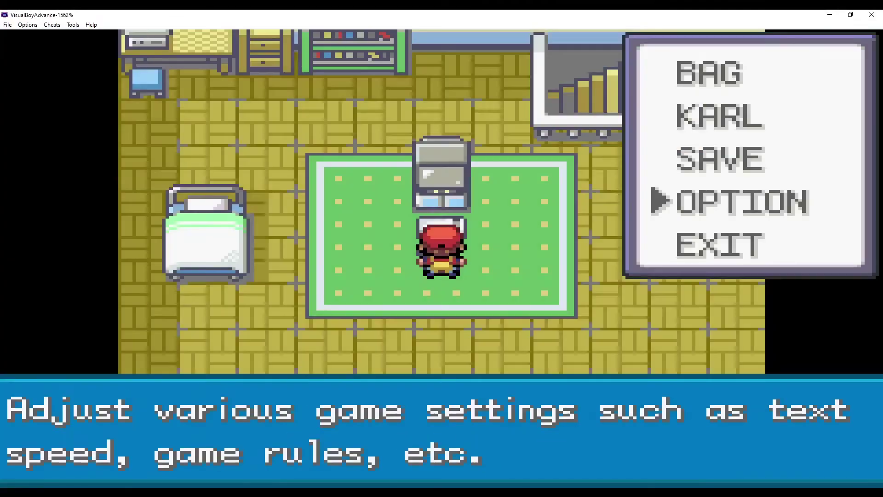
- Try to save the game in Pallet Town, overwriting the different game file that is already saved
{"action": "key", "text": "Up"}
{"action": "key", "text": "z"}
{"action": "key", "text": "z"}
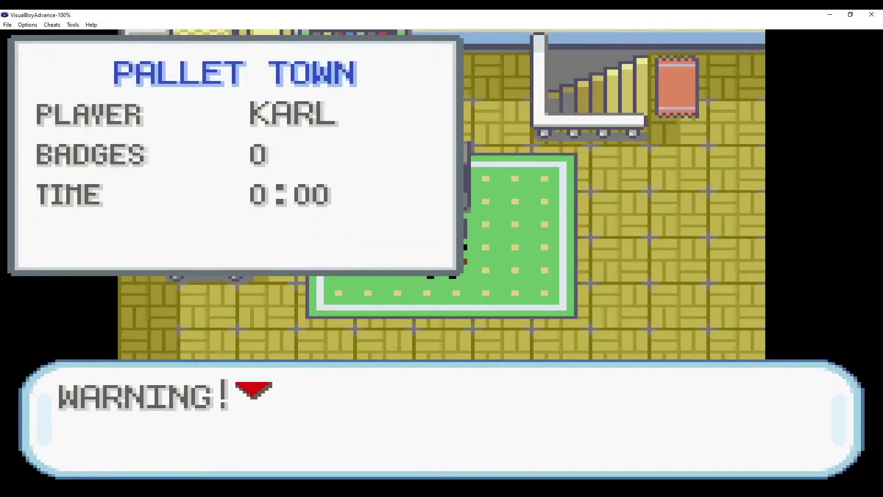
{"action": "key", "text": "z"}
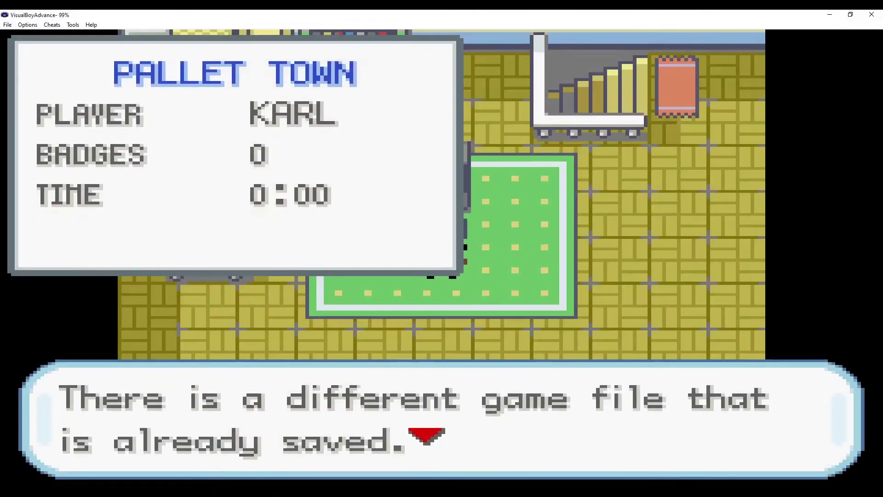
{"action": "key", "text": "z"}
{"action": "key", "text": "z"}
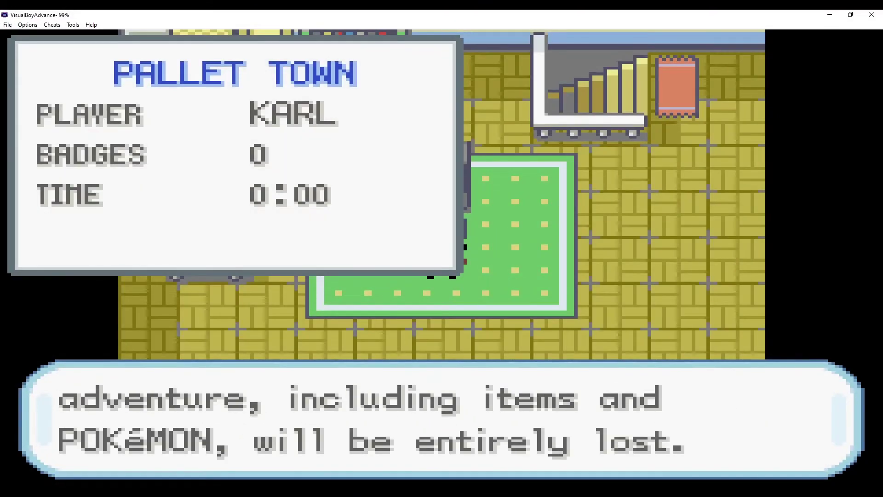
{"action": "key", "text": "z"}
{"action": "key", "text": "z"}
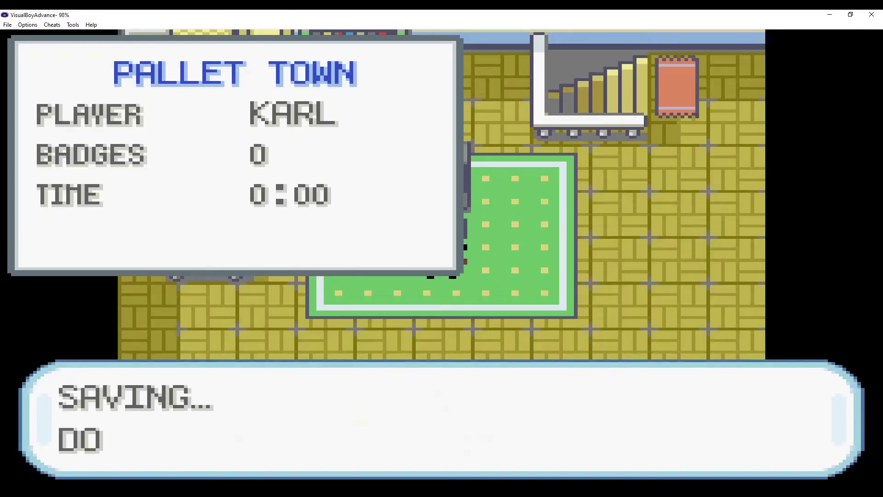
{"action": "key", "text": "z"}
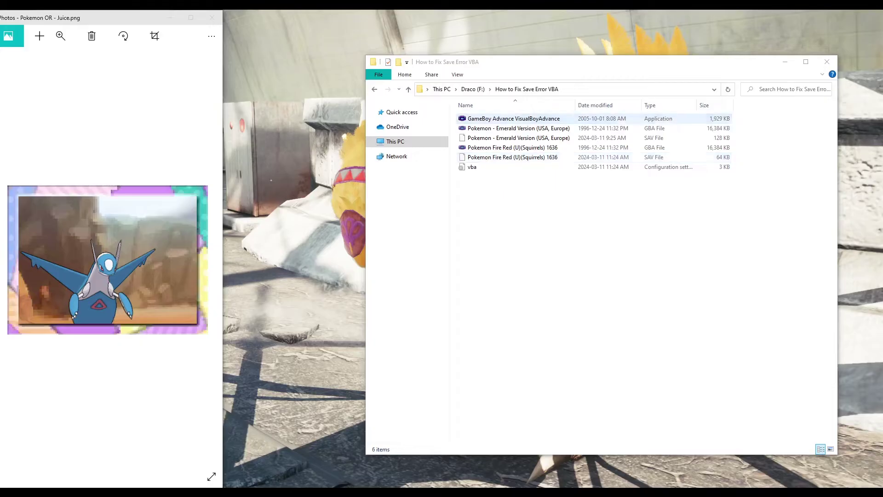
- Launch VisualBoyAdvance on its own from the How to Fix Save Error VBA folder and enlarge its window
{"action": "double_click", "coordinate": [514, 119]}
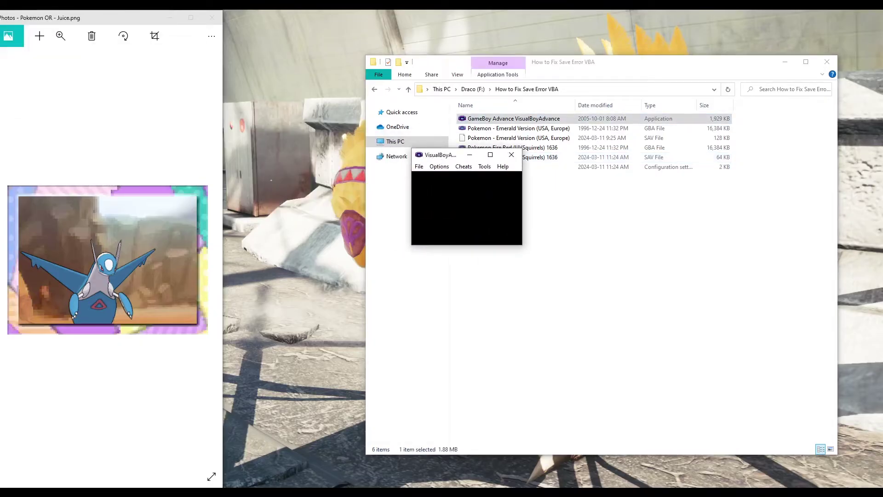
{"action": "left_click_drag", "start_coordinate": [522, 244], "coordinate": [694, 423]}
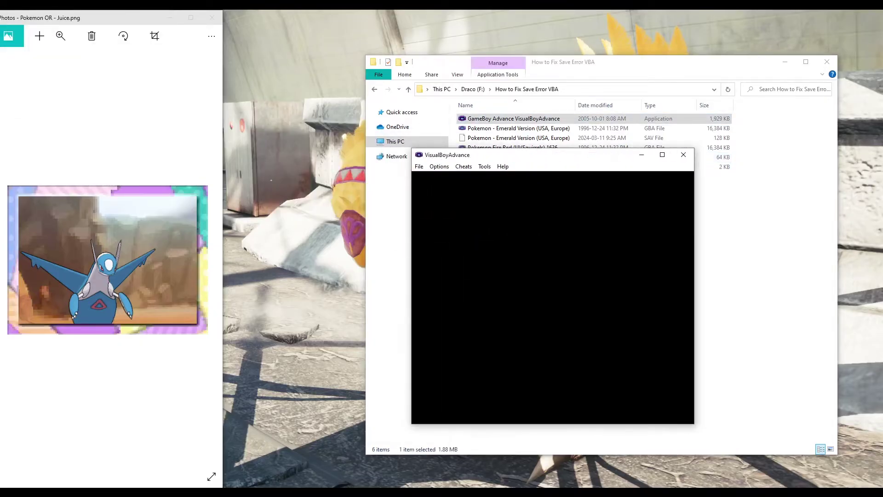
{"action": "left_click", "coordinate": [440, 166]}
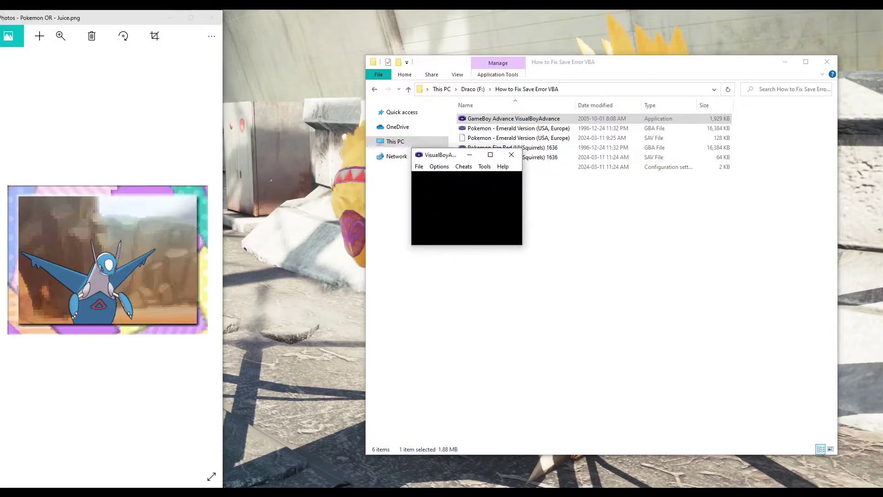
{"action": "left_click_drag", "start_coordinate": [522, 245], "coordinate": [694, 423]}
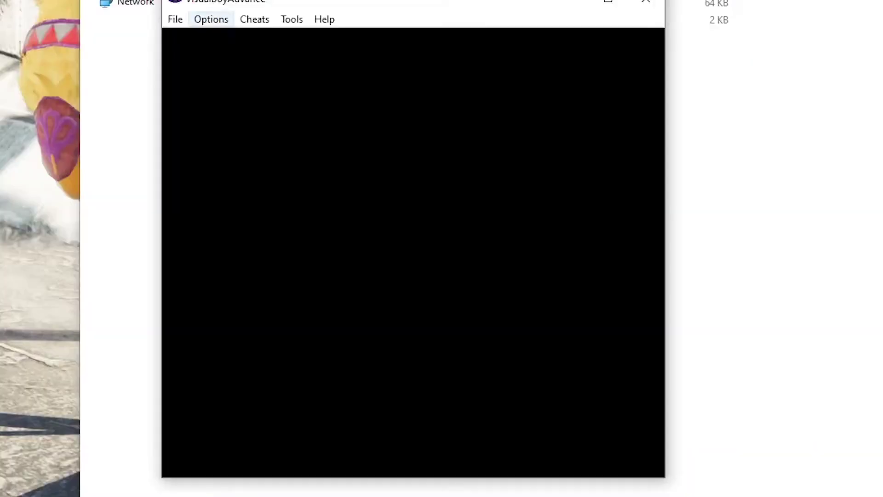
- Set the emulator's save type to Flash 128K
{"action": "left_click", "coordinate": [439, 166]}
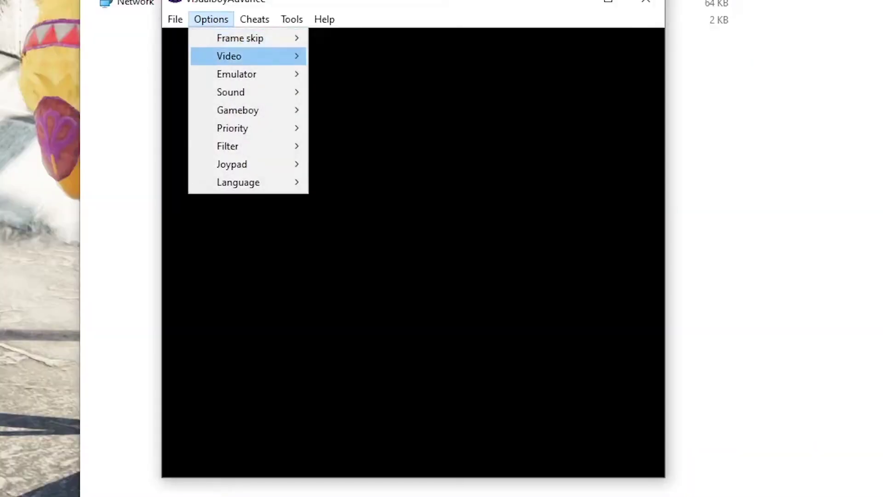
{"action": "mouse_move", "coordinate": [249, 74]}
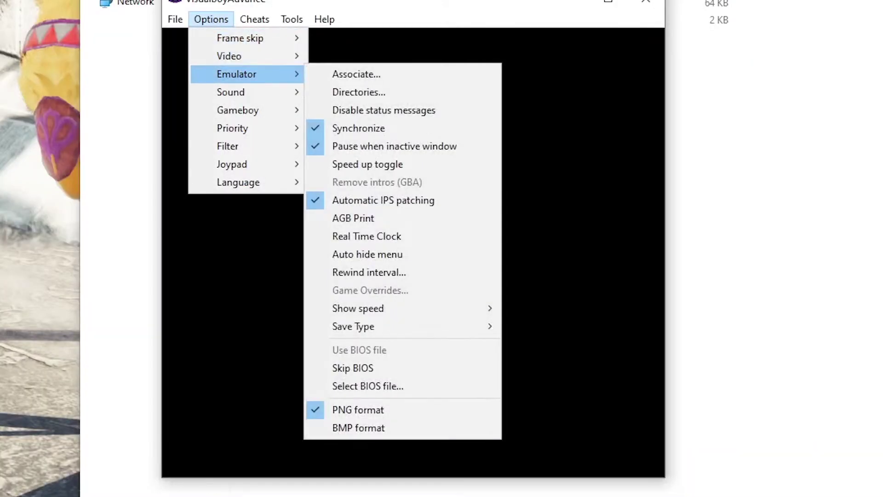
{"action": "mouse_move", "coordinate": [353, 326]}
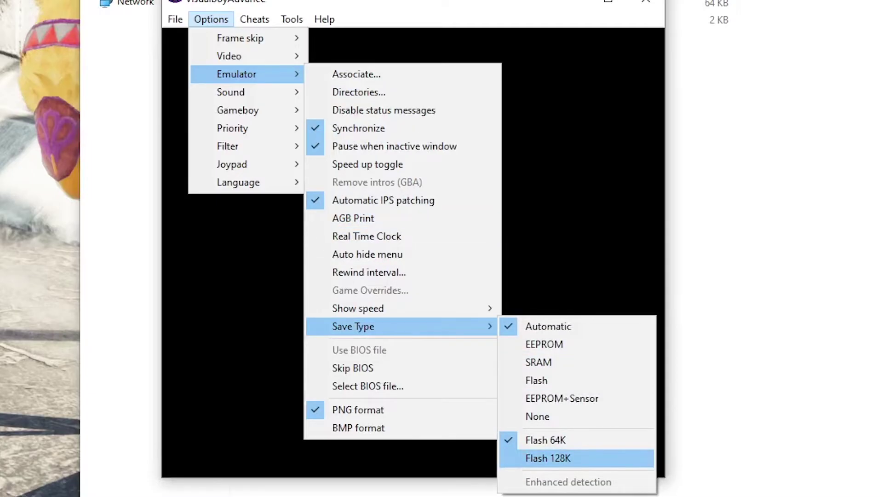
{"action": "left_click", "coordinate": [548, 458]}
- Move the emulator window off the file list and delete the Pokemon Fire Red (U)(Squirrels) 1636 SAV file
{"action": "left_click_drag", "start_coordinate": [272, 2], "coordinate": [304, 115]}
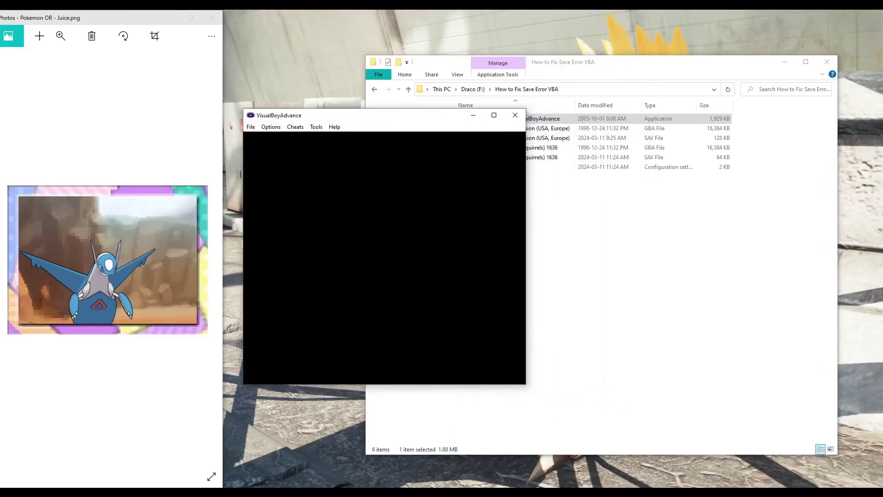
{"action": "left_click_drag", "start_coordinate": [435, 118], "coordinate": [368, 116]}
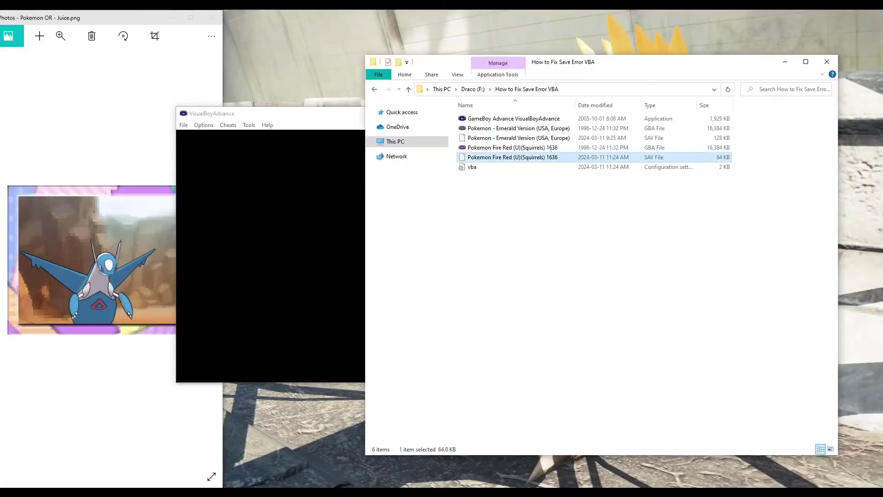
{"action": "right_click", "coordinate": [686, 204]}
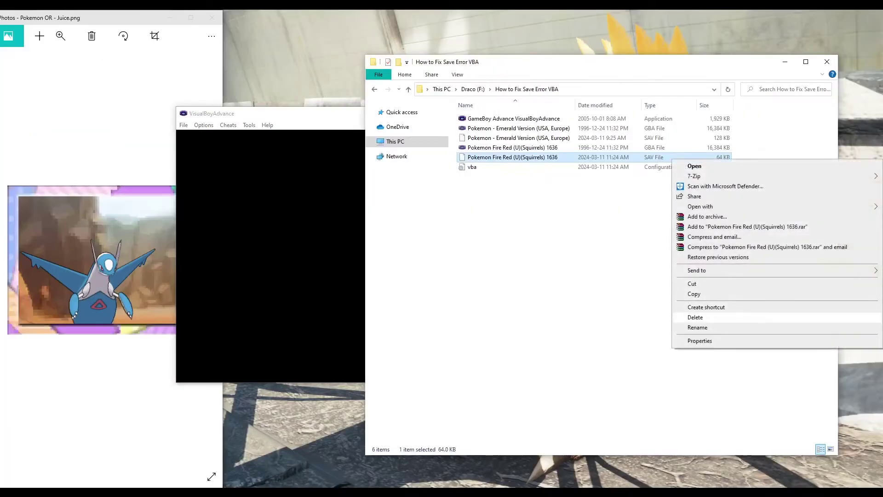
{"action": "left_click", "coordinate": [690, 317]}
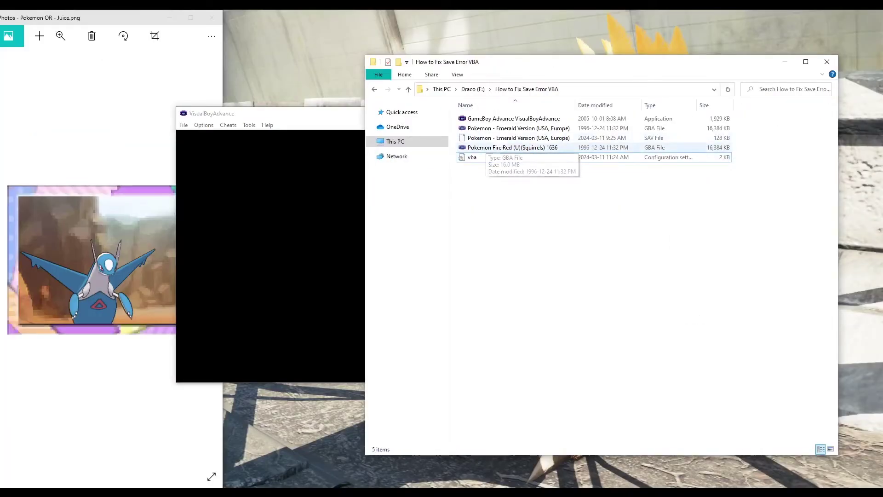
- Open the Pokemon Fire Red ROM again, start a new game and advance through the introduction to the player's bedroom
{"action": "left_click", "coordinate": [506, 147]}
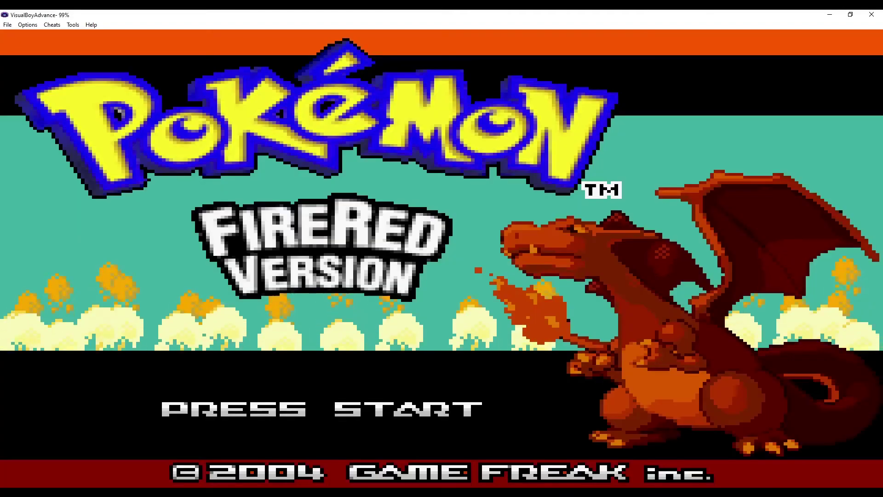
{"action": "key", "text": "Return"}
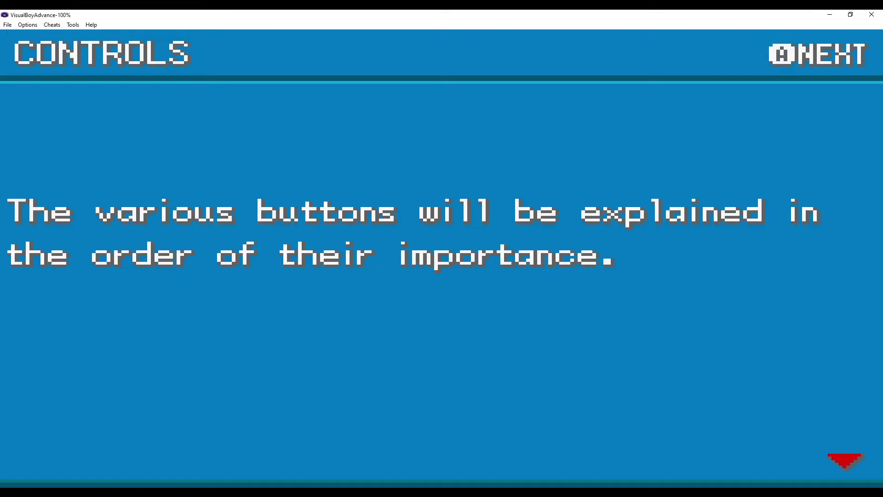
{"action": "key", "text": "space"}
{"action": "key", "text": "z"}
{"action": "key", "text": "z"}
{"action": "key", "text": "z"}
{"action": "key", "text": "z"}
{"action": "key", "text": "z"}
{"action": "key", "text": "z"}
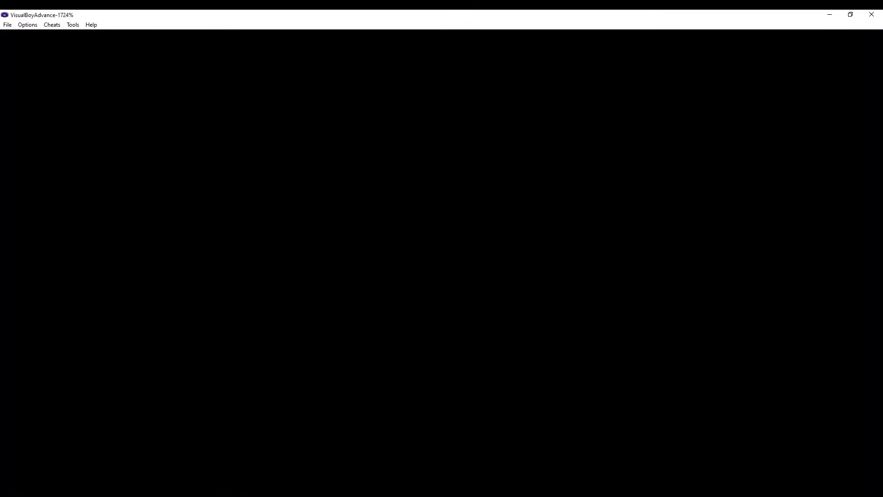
{"action": "key", "text": "z"}
{"action": "key", "text": "z"}
{"action": "key", "text": "z"}
{"action": "key", "text": "z"}
{"action": "key", "text": "z"}
{"action": "key", "text": "z"}
{"action": "key", "text": "z"}
- Save the new Fire Red game in Pallet Town from the in-game menu
{"action": "key", "text": "z"}
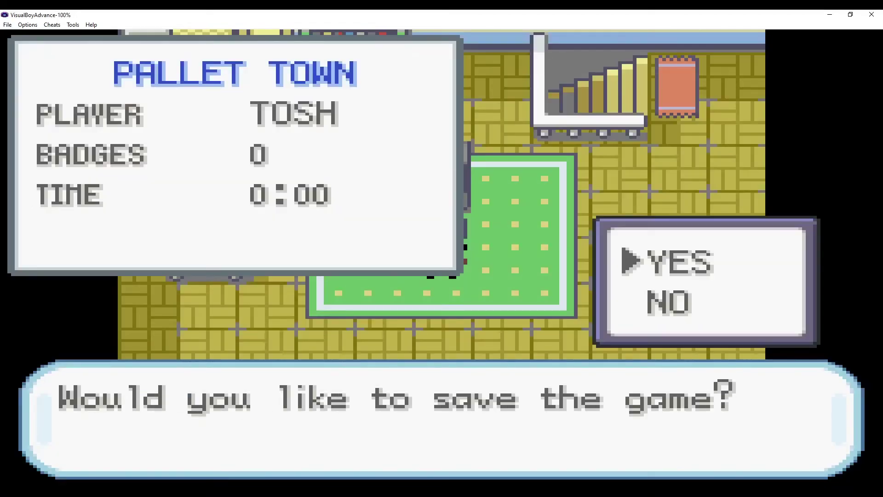
{"action": "key", "text": "z"}
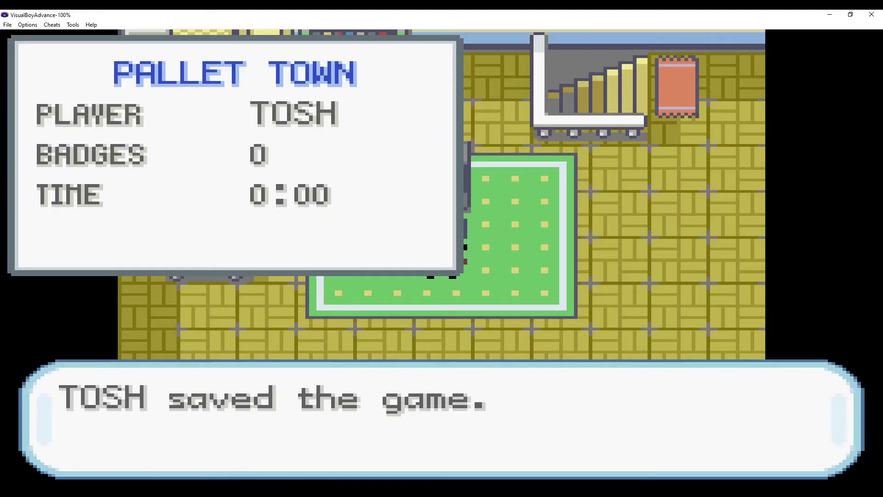
{"action": "key", "text": "z"}
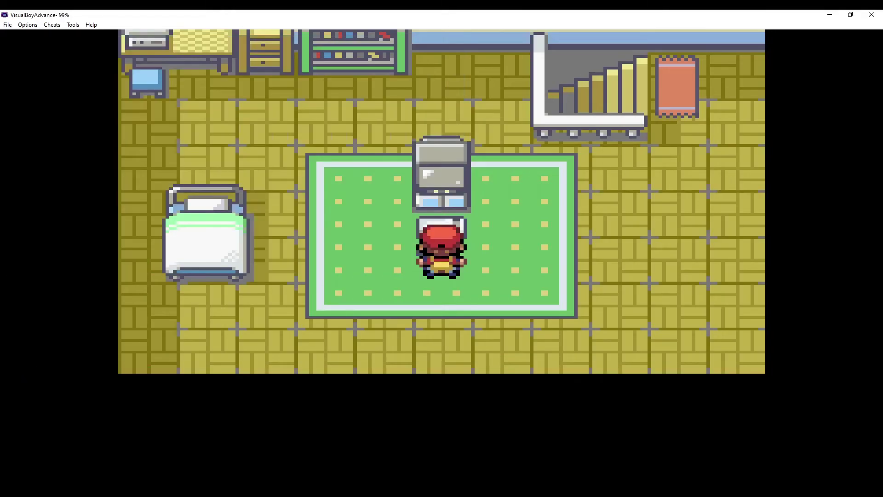
- Reset Fire Red, check the Continue screen for the saved game, and close the emulator
{"action": "key", "text": "ctrl+r"}
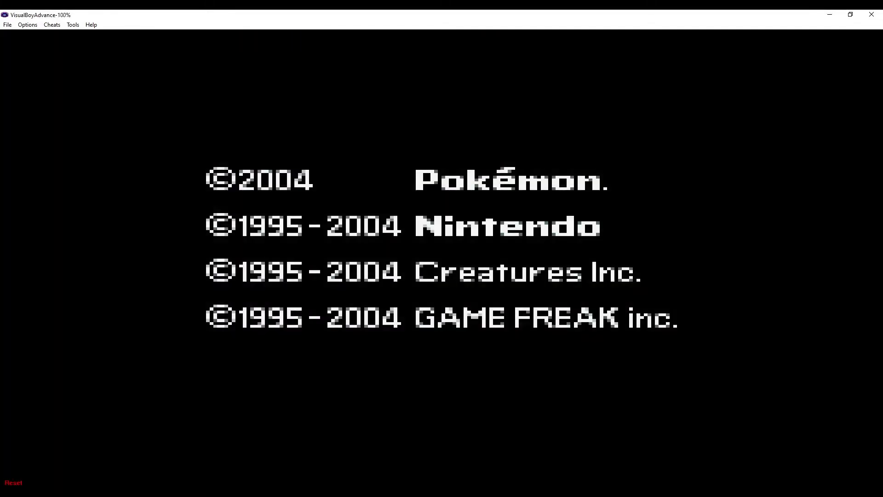
{"action": "key", "text": "z"}
{"action": "key", "text": "z"}
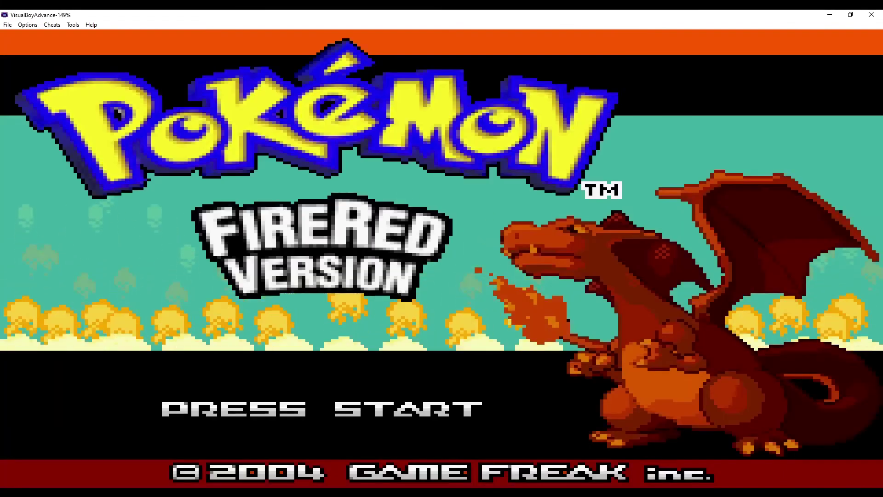
{"action": "key", "text": "z"}
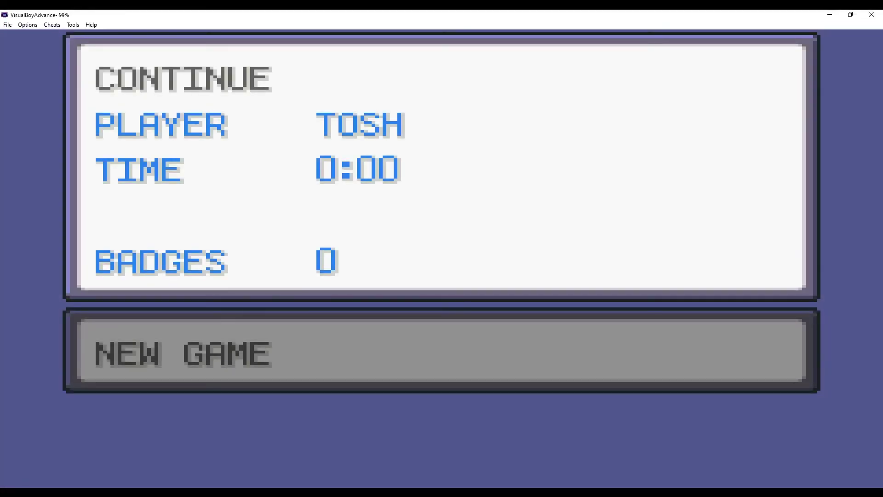
{"action": "left_click", "coordinate": [872, 15]}
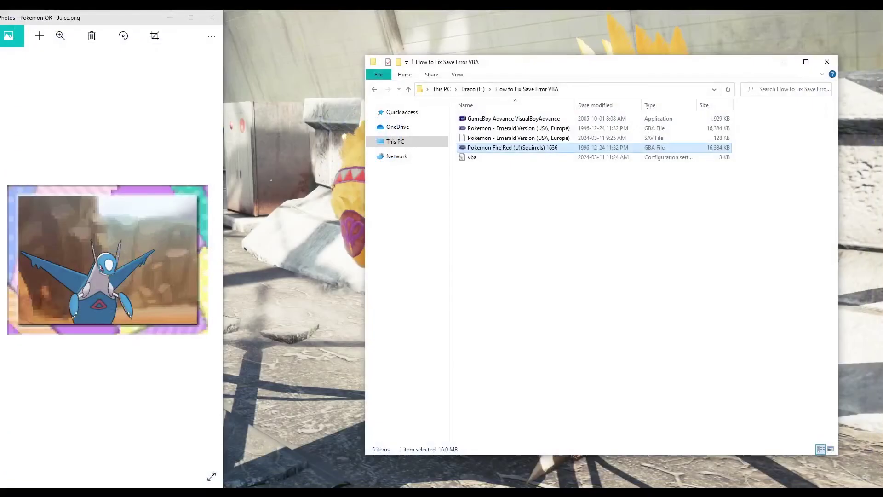
- Open the Pokemon - Emerald Version (USA, Europe) ROM and go past the internal battery notice to its Continue screen
{"action": "left_click_drag", "start_coordinate": [515, 128], "coordinate": [518, 118]}
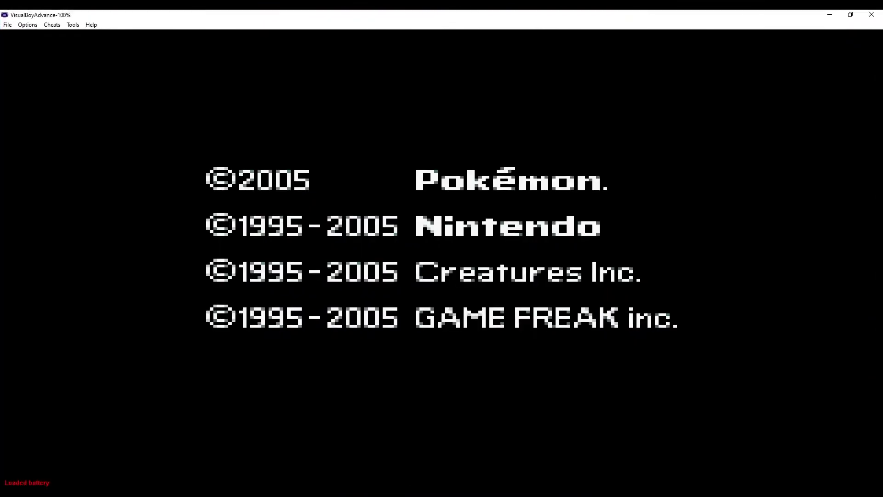
{"action": "key", "text": "space"}
{"action": "key", "text": "Return"}
{"action": "key", "text": "Return"}
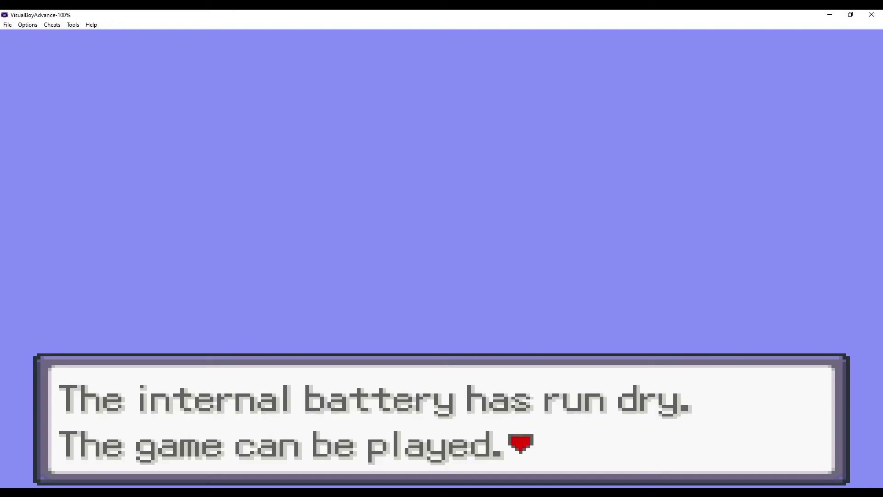
{"action": "key", "text": "z"}
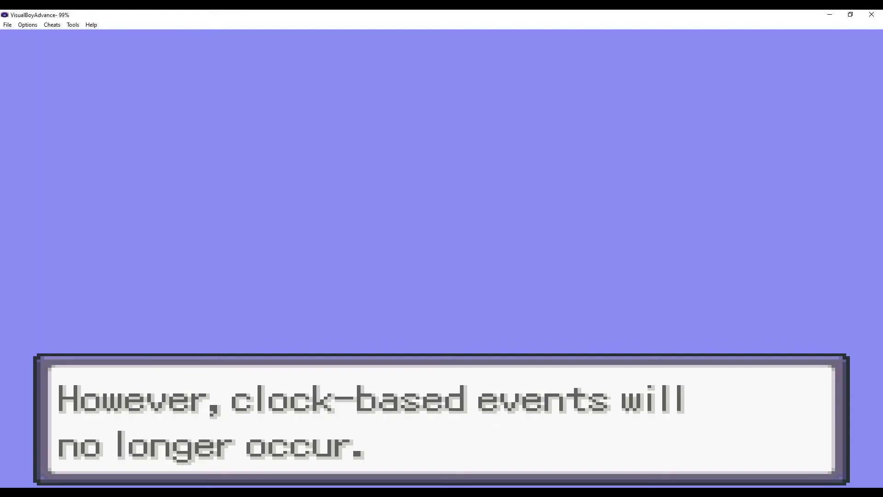
{"action": "key", "text": "z"}
{"action": "key", "text": "z"}
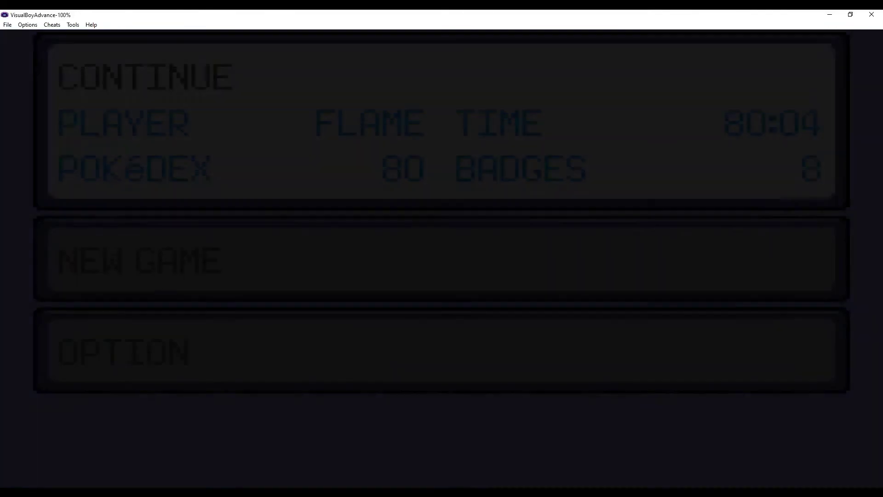
{"action": "key", "text": "Down"}
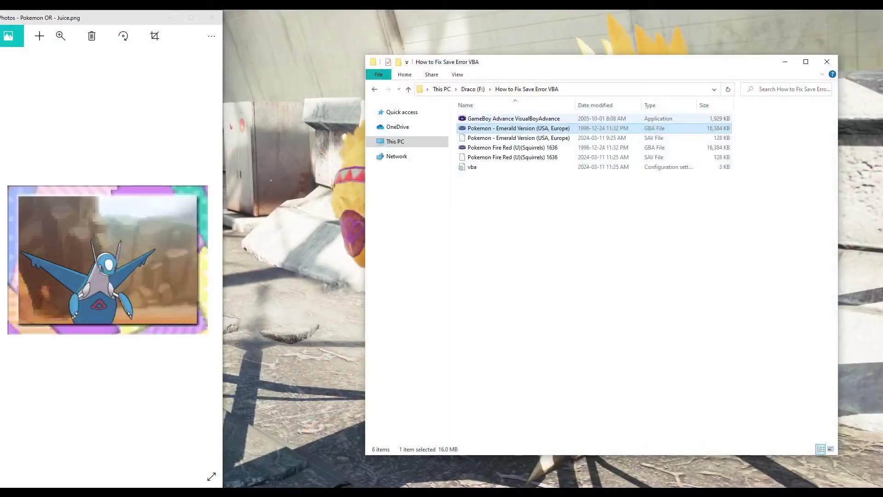
- Launch GameBoy Advance VisualBoyAdvance on its own and examine its emulator options, including Real Time Clock
{"action": "double_click", "coordinate": [514, 119]}
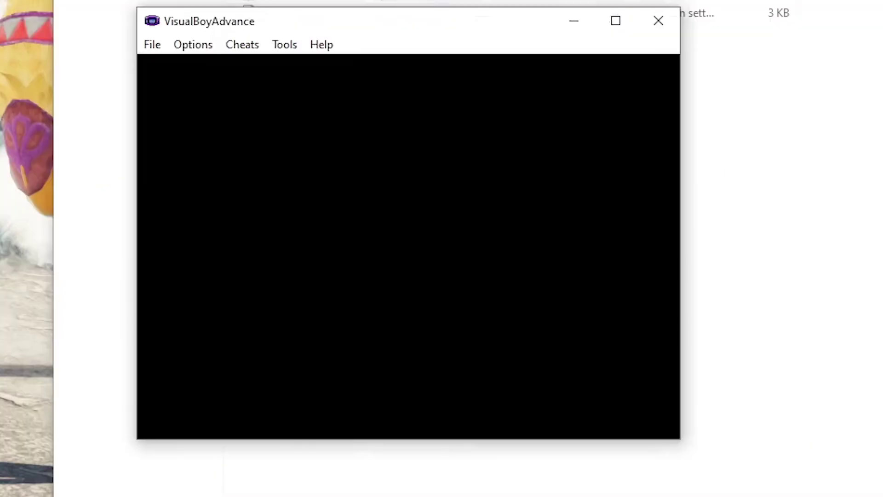
{"action": "left_click", "coordinate": [193, 44]}
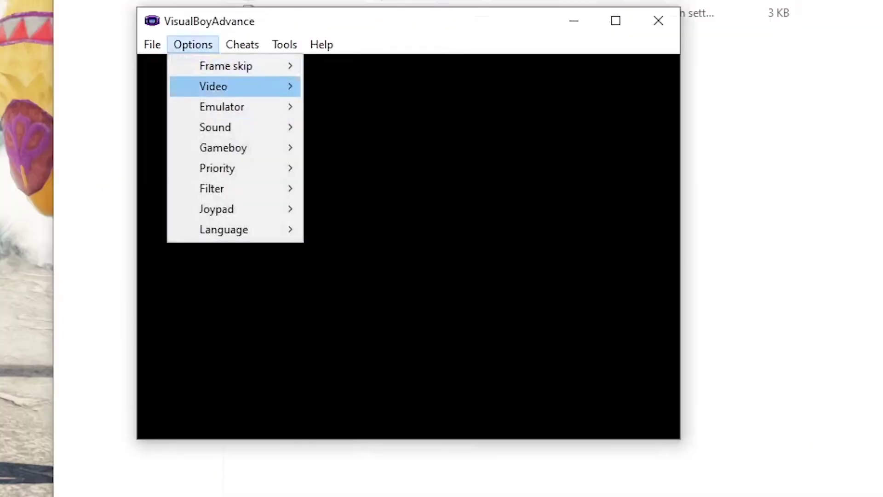
{"action": "mouse_move", "coordinate": [223, 107]}
{"action": "key", "text": "Down"}
{"action": "key", "text": "Down"}
{"action": "key", "text": "Down"}
{"action": "key", "text": "Down"}
{"action": "key", "text": "Down"}
{"action": "key", "text": "Down"}
{"action": "key", "text": "Down"}
{"action": "key", "text": "Down"}
{"action": "key", "text": "Down"}
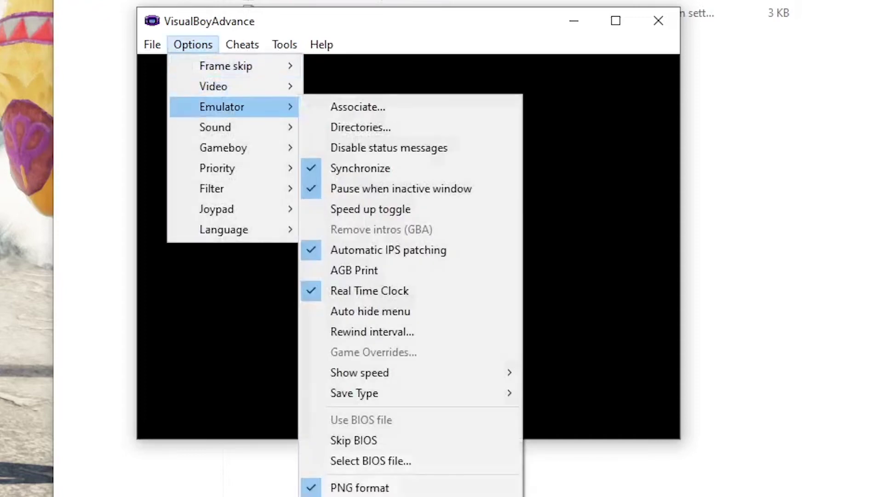
- Check the emulator's Save Type choices, looking at the Flash 128K option
{"action": "key", "text": "Down"}
{"action": "key", "text": "Down"}
{"action": "key", "text": "Down"}
{"action": "key", "text": "Down"}
{"action": "key", "text": "Down"}
{"action": "key", "text": "Down"}
{"action": "key", "text": "Down"}
{"action": "key", "text": "Down"}
{"action": "key", "text": "Down"}
{"action": "key", "text": "Down"}
{"action": "key", "text": "Down"}
{"action": "key", "text": "Down"}
{"action": "key", "text": "Down"}
{"action": "key", "text": "Down"}
{"action": "key", "text": "Down"}
{"action": "key", "text": "Right"}
{"action": "key", "text": "Down"}
{"action": "key", "text": "Down"}
{"action": "key", "text": "Down"}
{"action": "key", "text": "Down"}
{"action": "key", "text": "Down"}
{"action": "key", "text": "Down"}
{"action": "key", "text": "Down"}
{"action": "key", "text": "Down"}
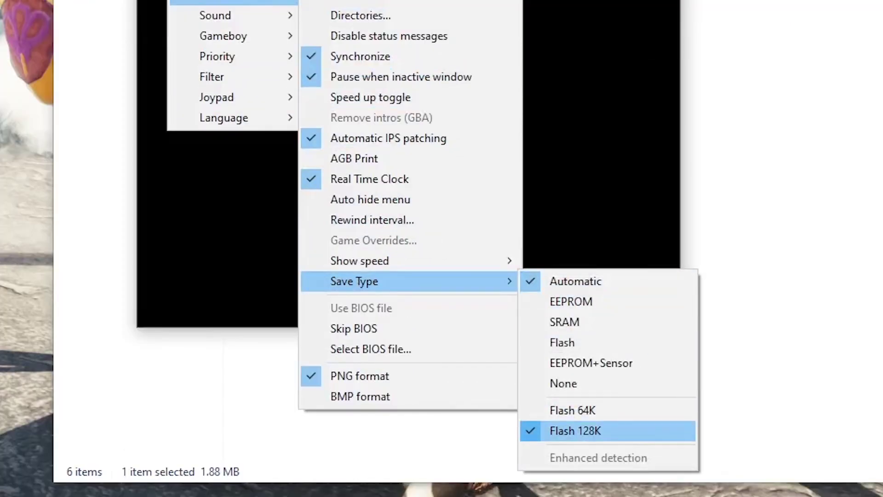
- Open the Pokemon - Emerald Version (USA, Europe) ROM, go past the title screens and continue the saved game
{"action": "left_click", "coordinate": [415, 183]}
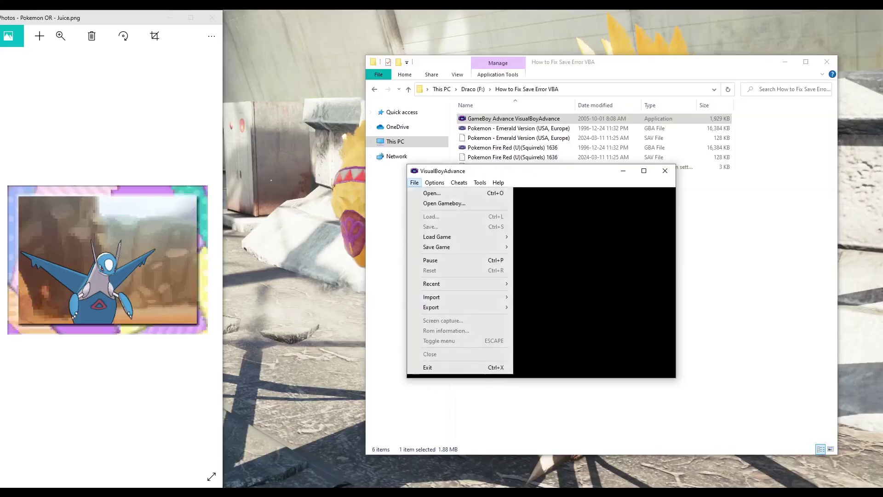
{"action": "left_click_drag", "start_coordinate": [513, 129], "coordinate": [487, 221]}
{"action": "left_click", "coordinate": [483, 171]}
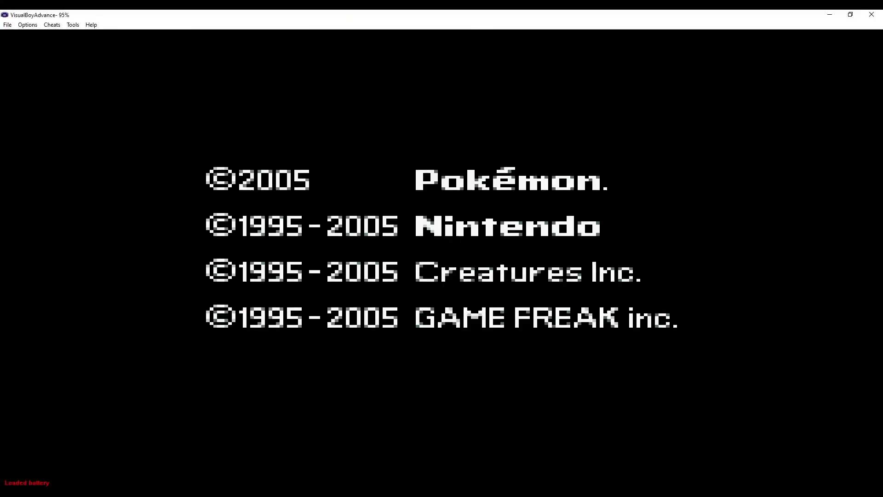
{"action": "key", "text": "z"}
{"action": "key", "text": "z"}
{"action": "key", "text": "z"}
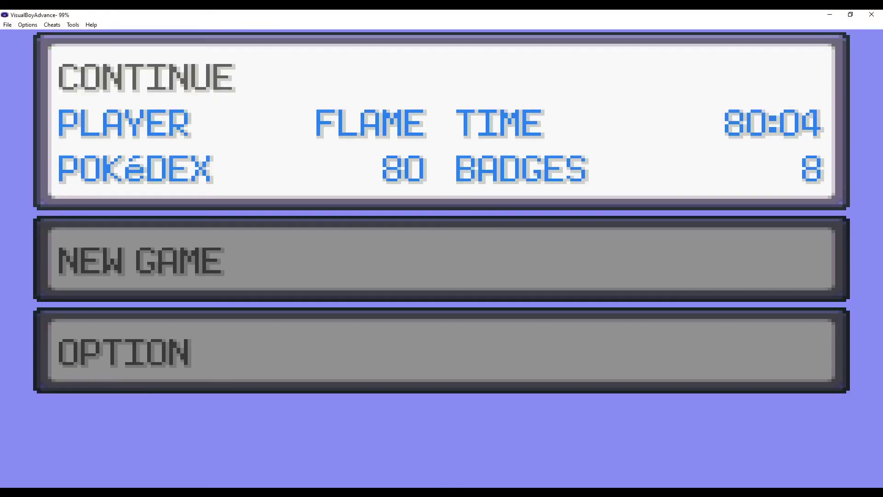
{"action": "key", "text": "Return"}
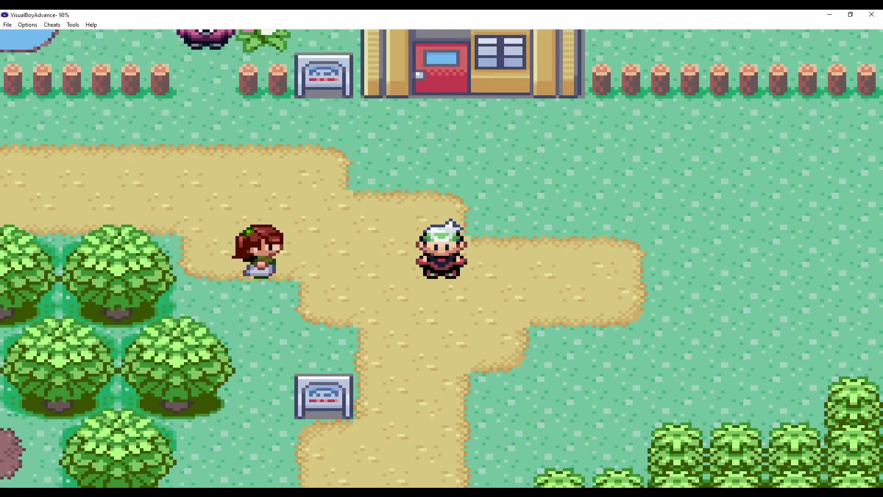
- Test the character's movement in the loaded Emerald game and close the emulator
{"action": "key", "text": "Down"}
{"action": "key", "text": "Up"}
{"action": "key", "text": "Down"}
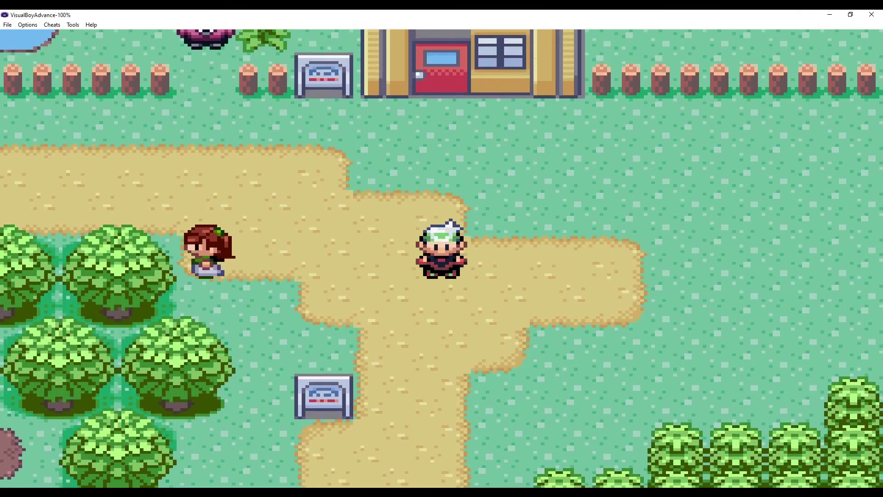
{"action": "left_click", "coordinate": [872, 14]}
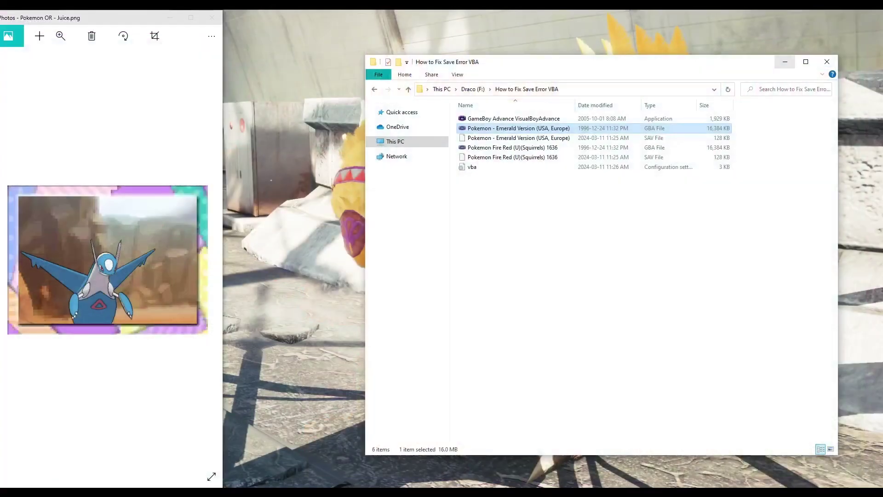